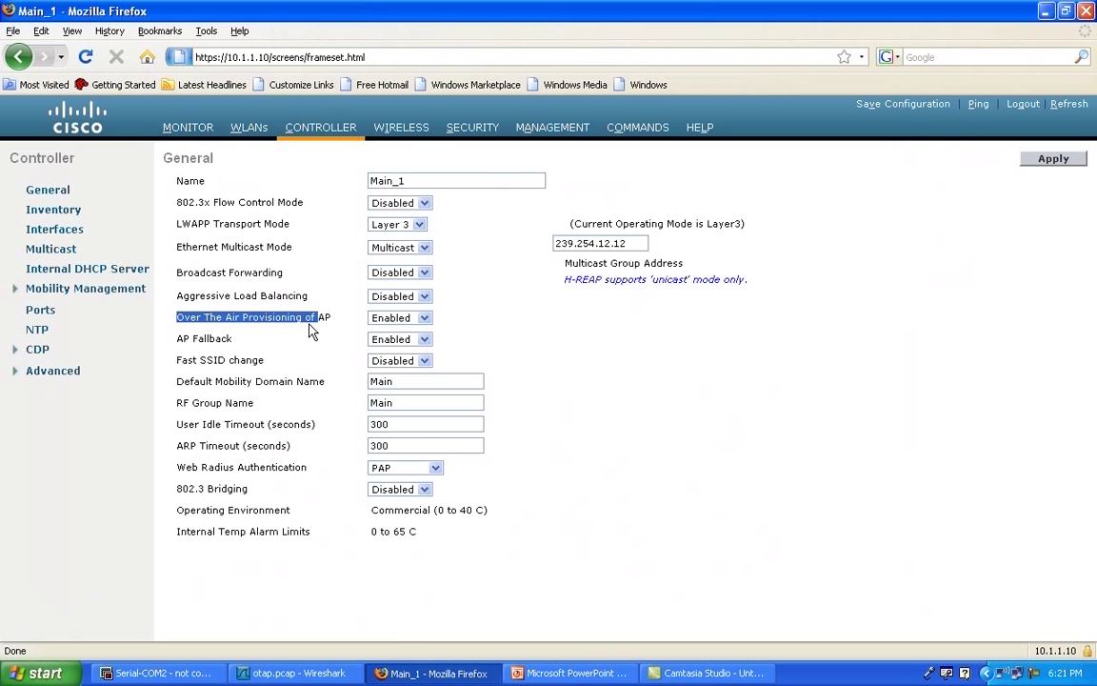
- Leave OTAP provisioning Enabled and bring the access point's Serial-COM2 console session forward
{"action": "left_click", "coordinate": [307, 318]}
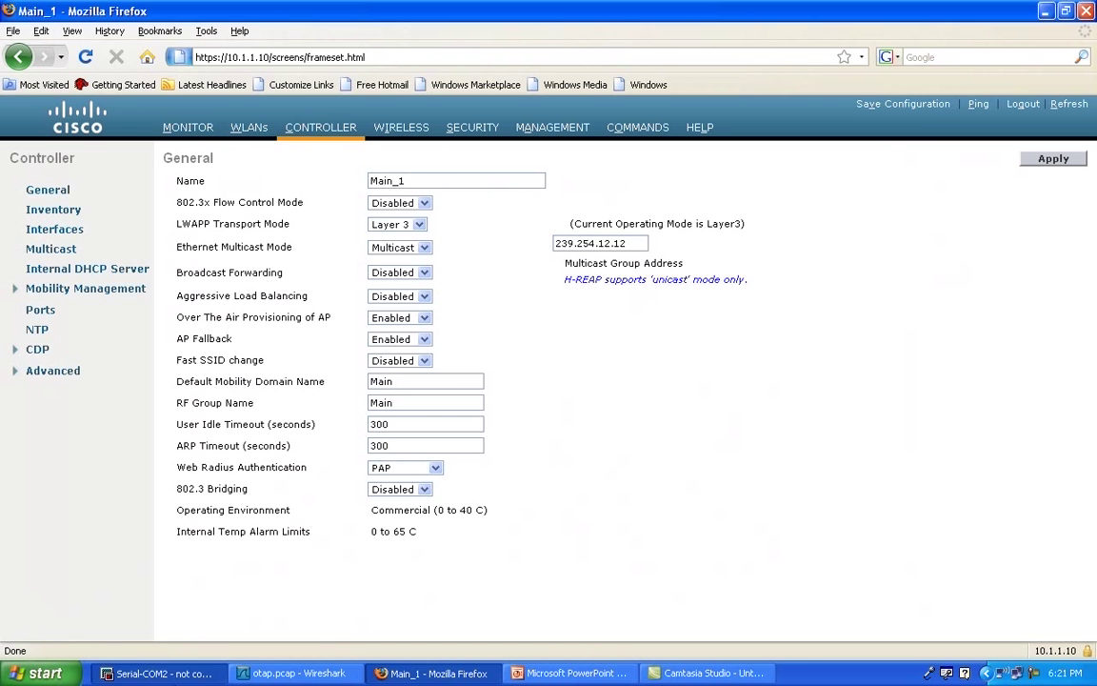
{"action": "left_click", "coordinate": [157, 673]}
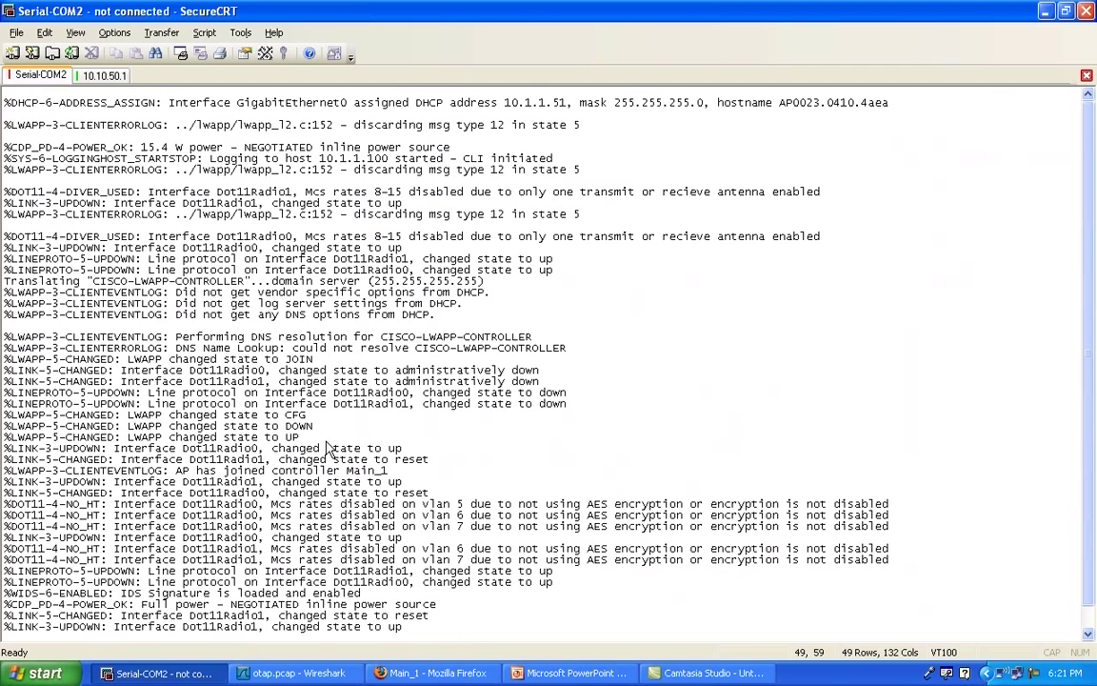
- Switch to the otap.pcap capture in Wireshark, showing LLC frame 2402
{"action": "left_click", "coordinate": [324, 674]}
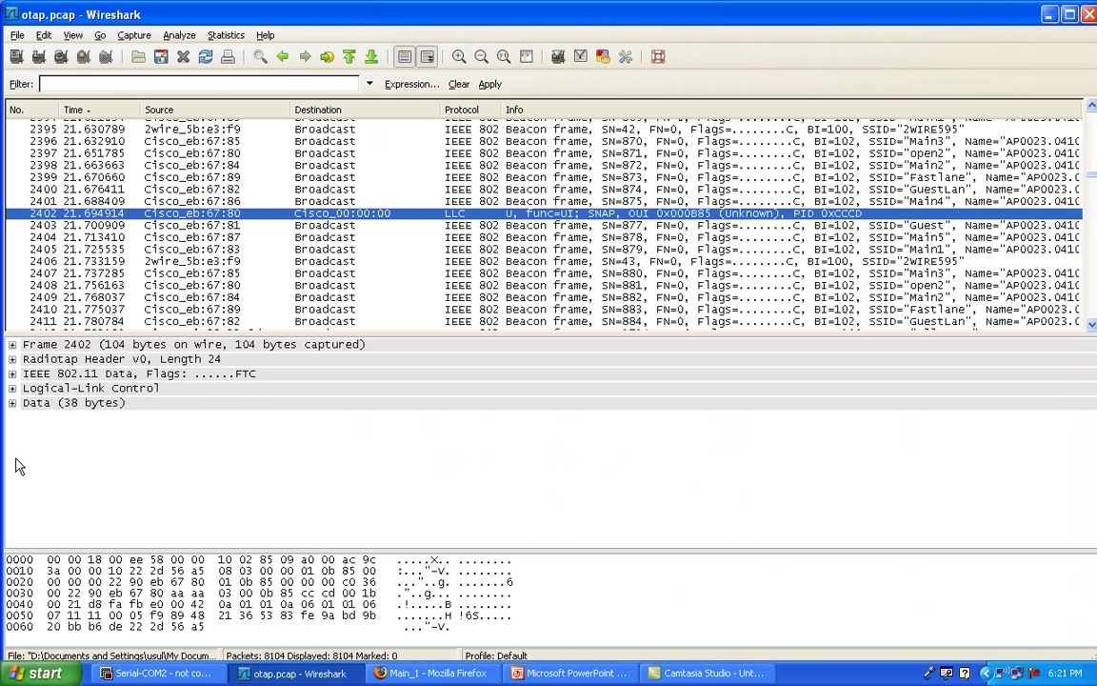
- Expand frame 2402's Radiotap header, check the 1.0 Mb/s rate and 2437 MHz channel, then enlarge the details pane
{"action": "left_click", "coordinate": [17, 344]}
{"action": "left_click", "coordinate": [12, 359]}
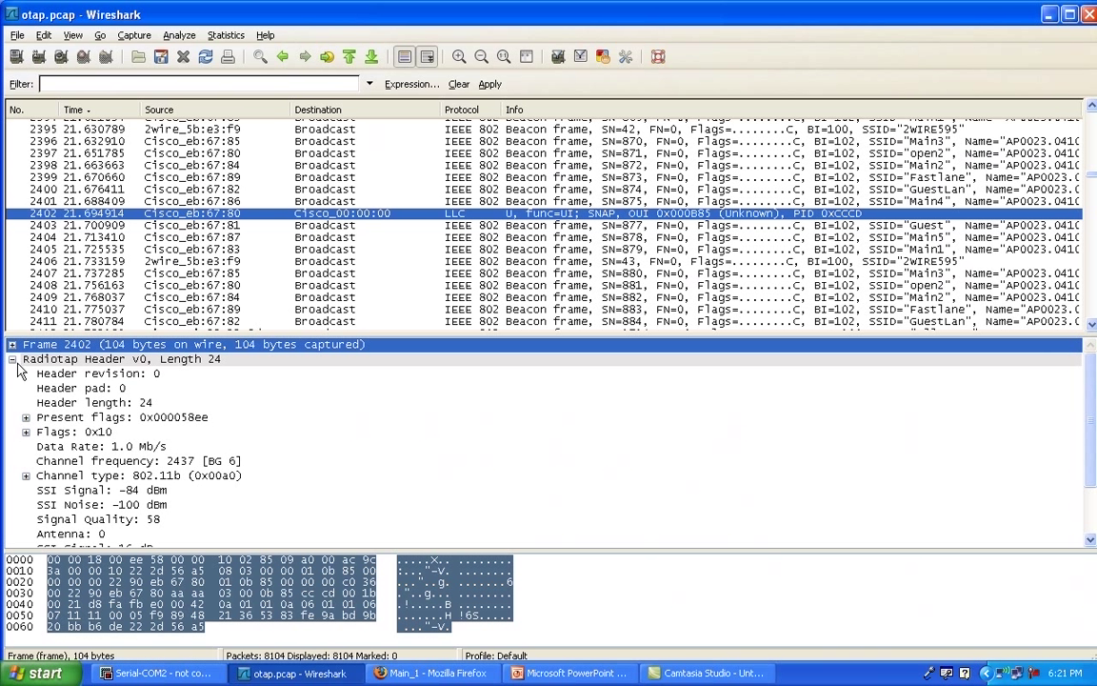
{"action": "left_click", "coordinate": [81, 449]}
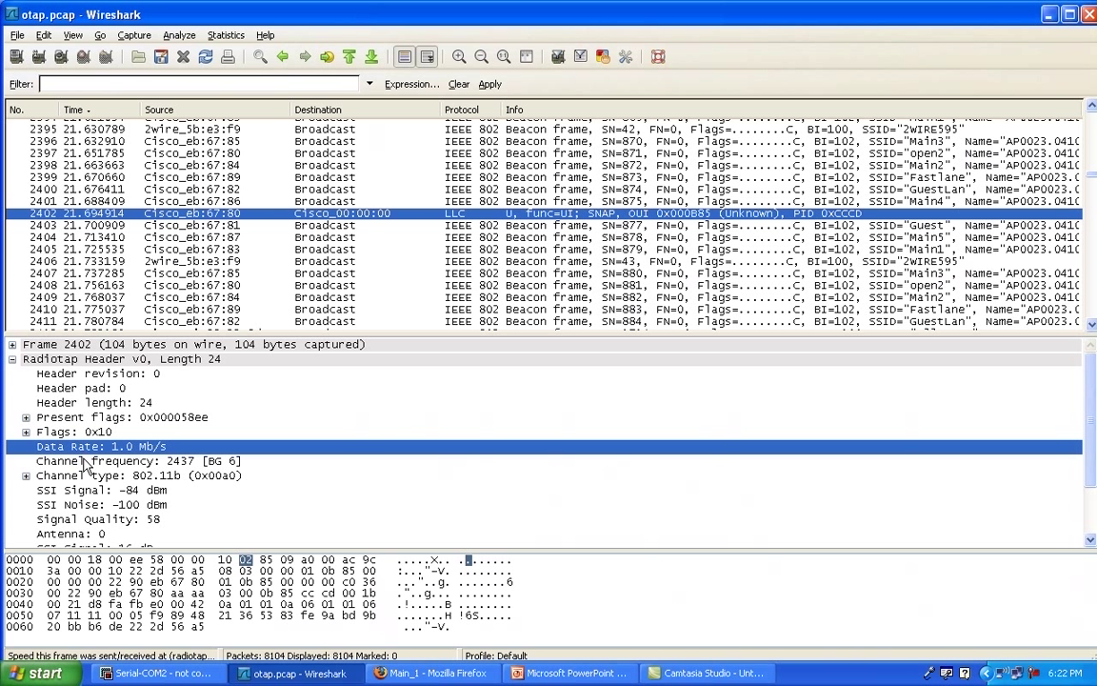
{"action": "left_click", "coordinate": [85, 462]}
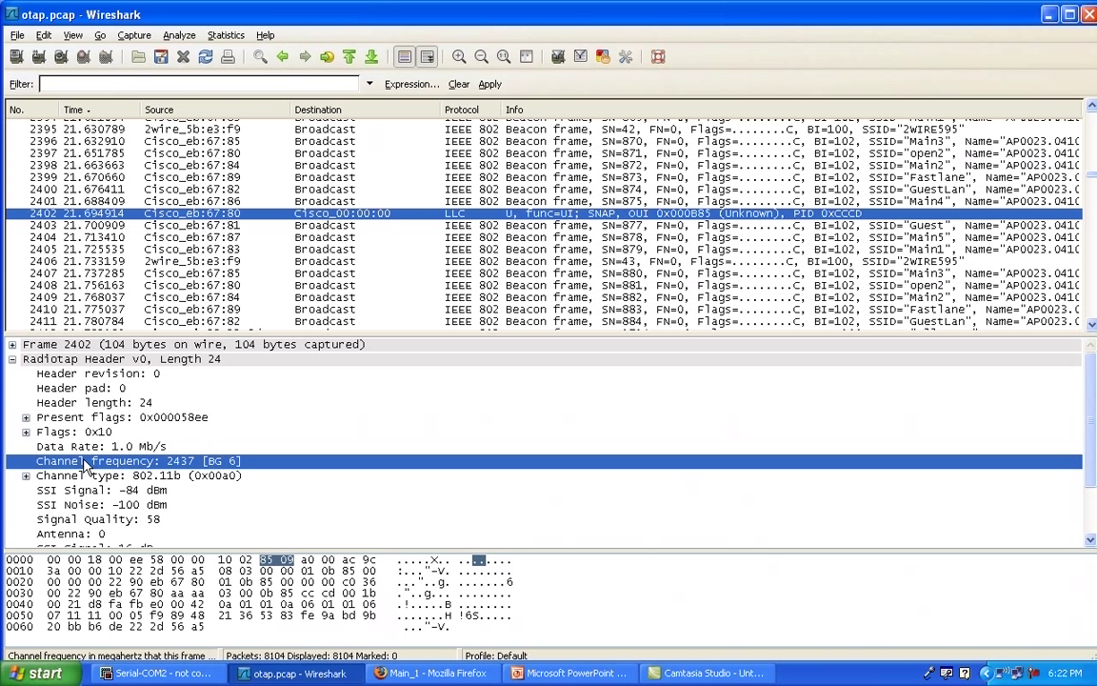
{"action": "left_click", "coordinate": [80, 448]}
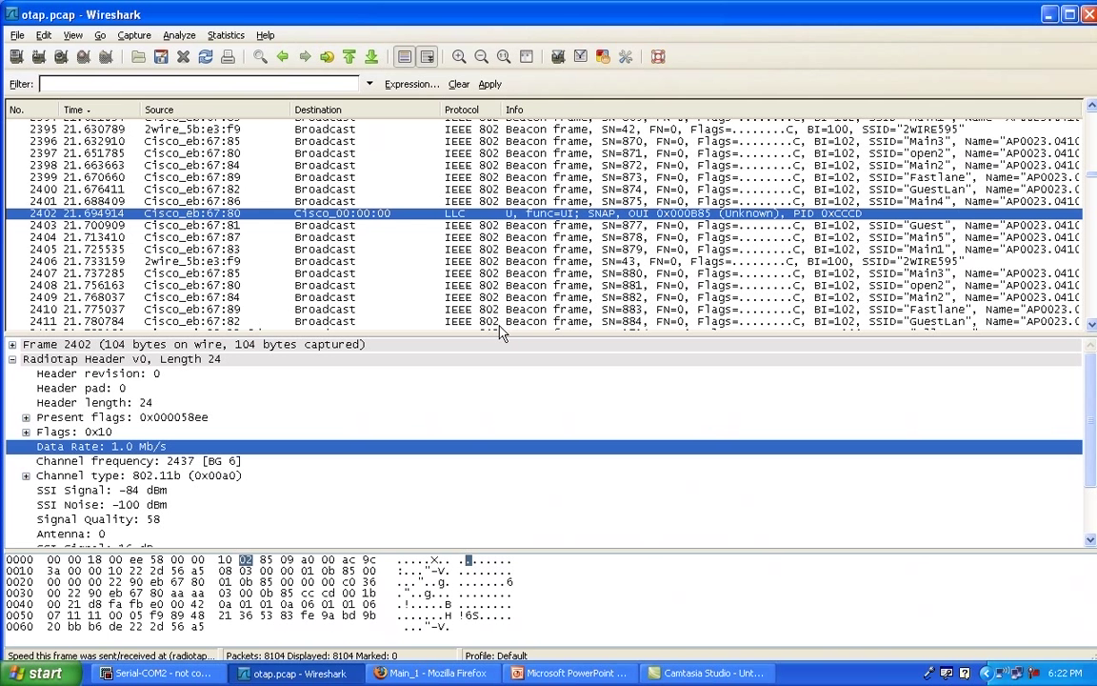
{"action": "left_click_drag", "start_coordinate": [498, 332], "coordinate": [476, 203]}
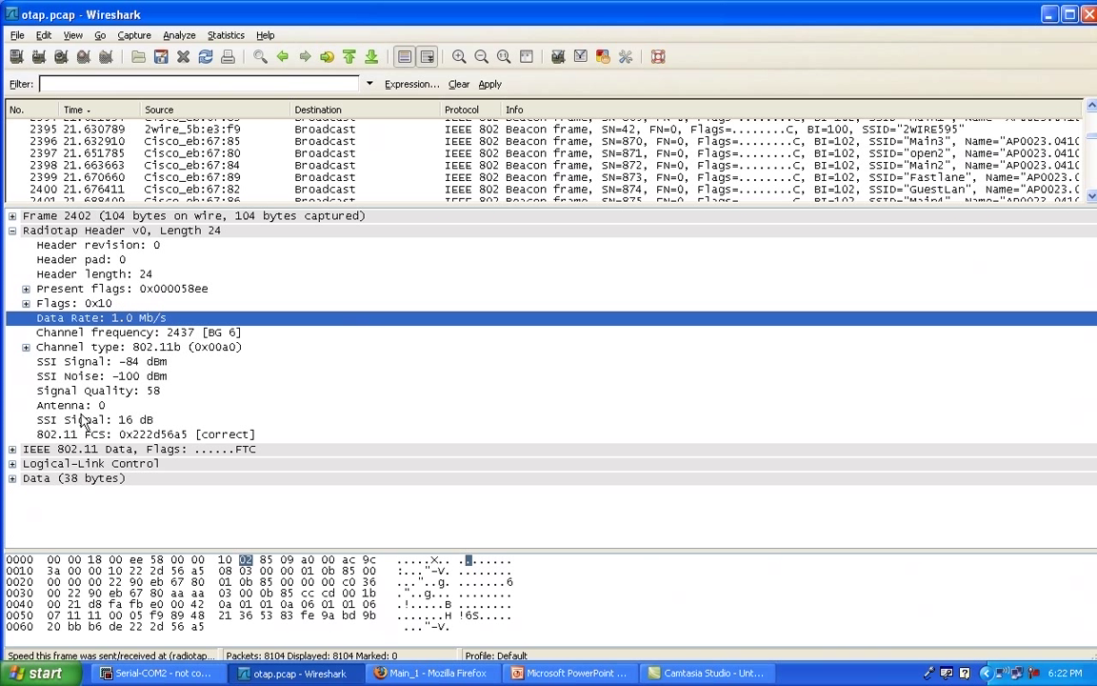
- Expand the IEEE 802.11 Data header and inspect destination 01:0b:85:00:00:00 and Signal Quality bytes
{"action": "left_click", "coordinate": [11, 450]}
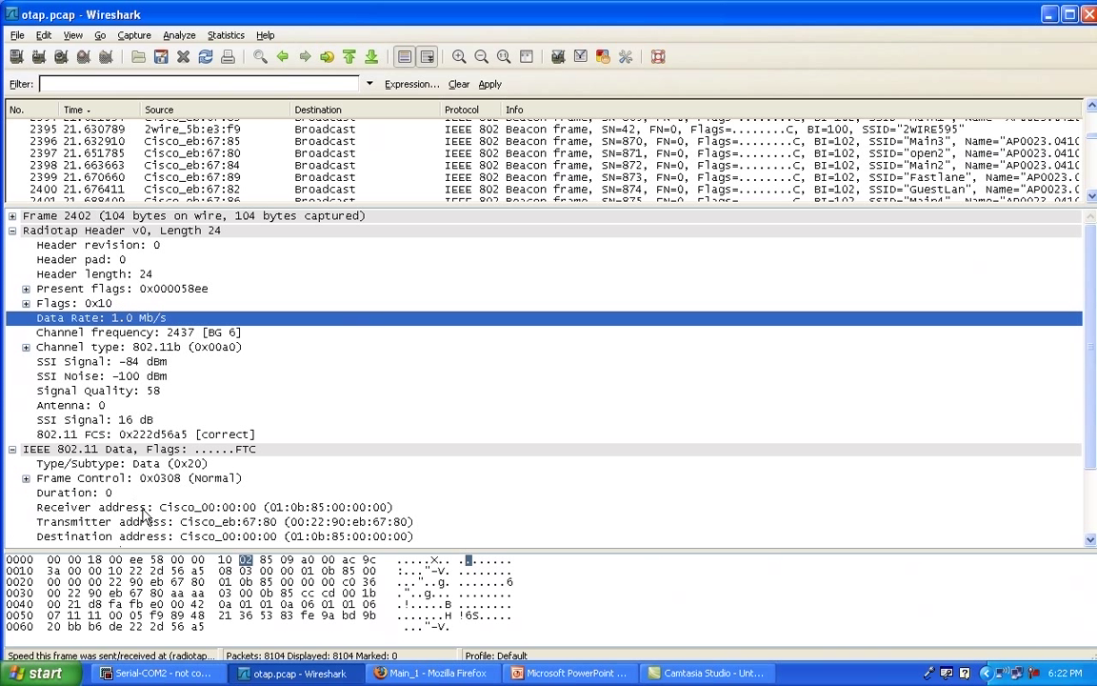
{"action": "left_click", "coordinate": [150, 537]}
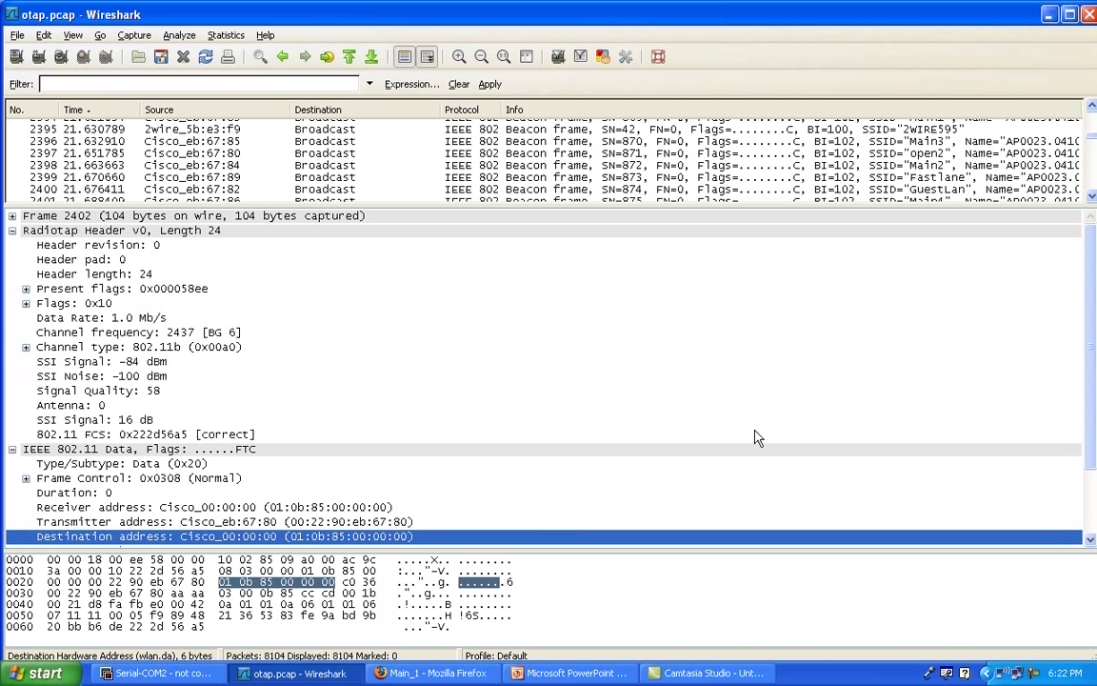
{"action": "left_click", "coordinate": [1069, 392]}
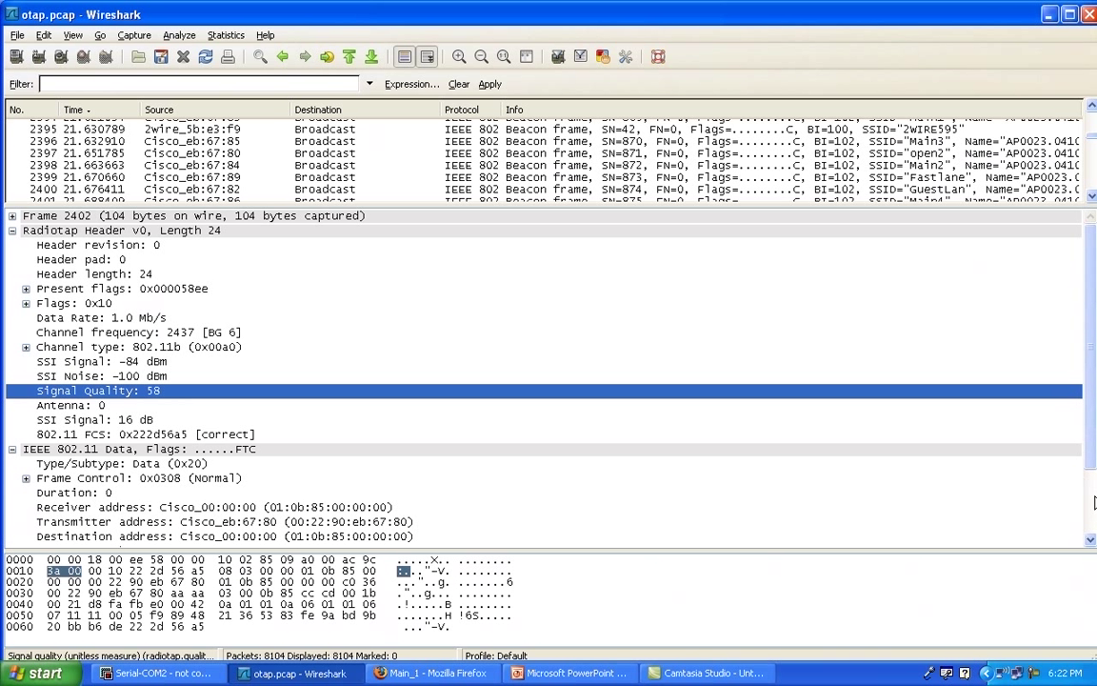
{"action": "scroll", "coordinate": [1083, 445], "scroll_direction": "down", "scroll_amount": 2}
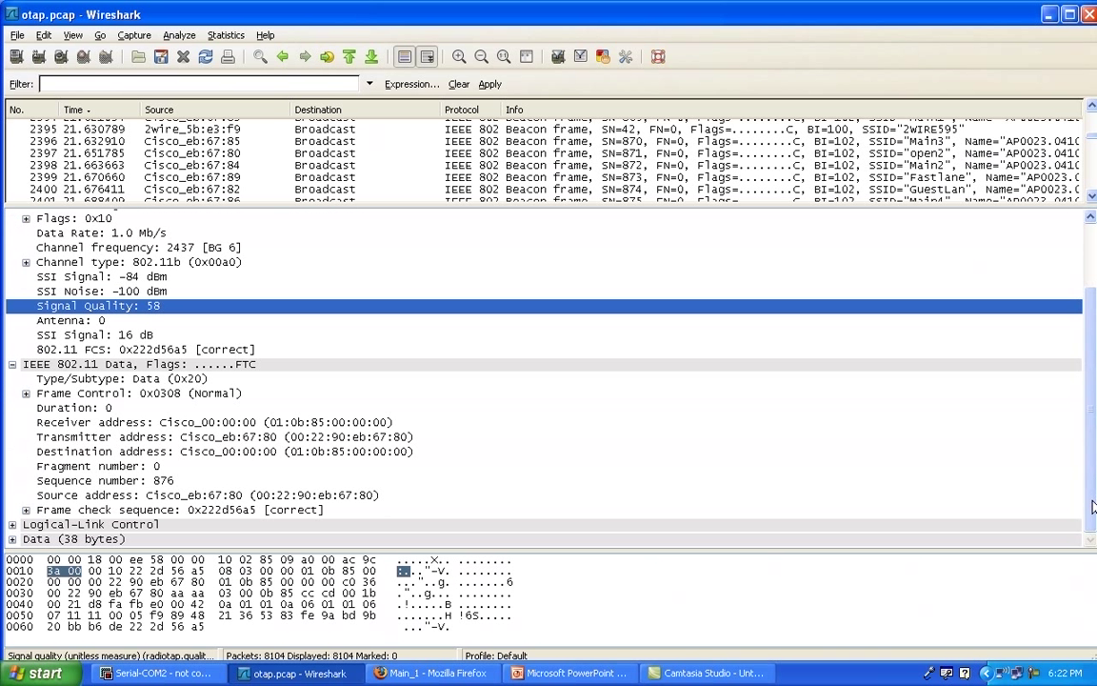
{"action": "left_click", "coordinate": [375, 455]}
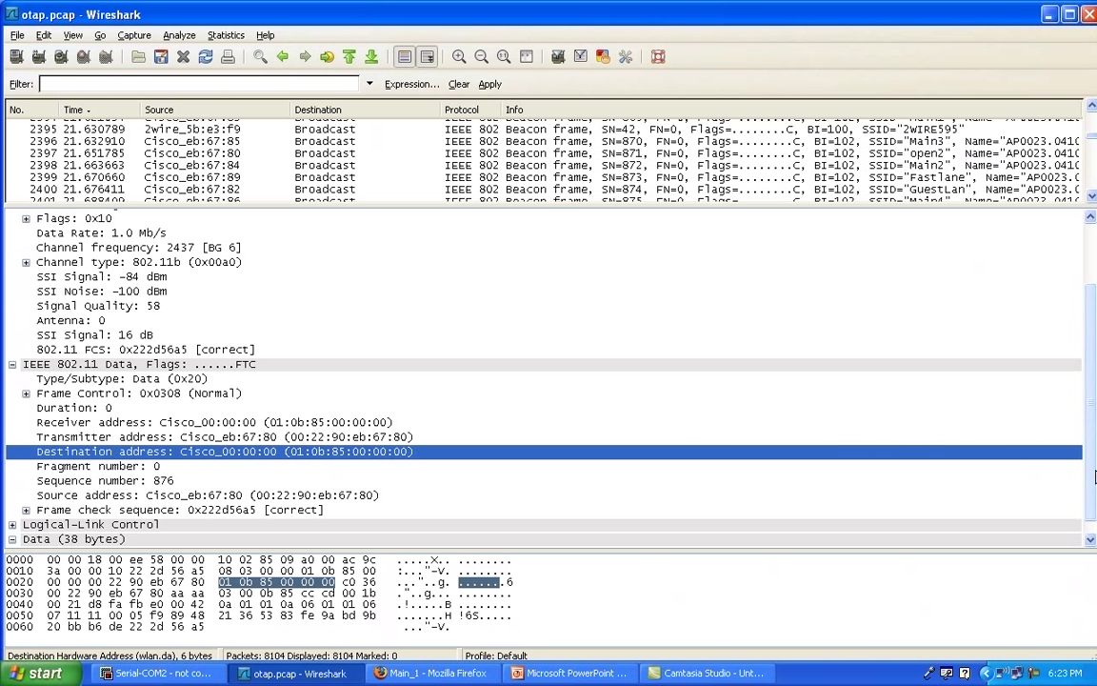
- Select frame 2402's 38-byte Data payload and enlarge the hex dump to show every byte
{"action": "scroll", "coordinate": [1095, 476], "scroll_direction": "down", "scroll_amount": 1}
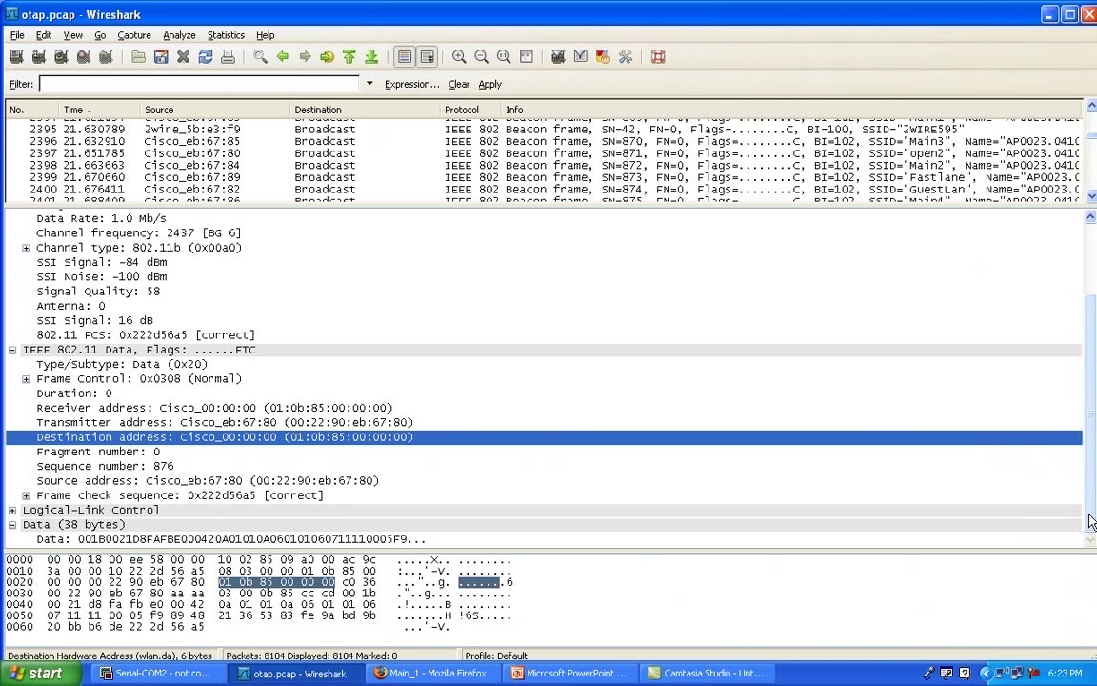
{"action": "left_click", "coordinate": [415, 540]}
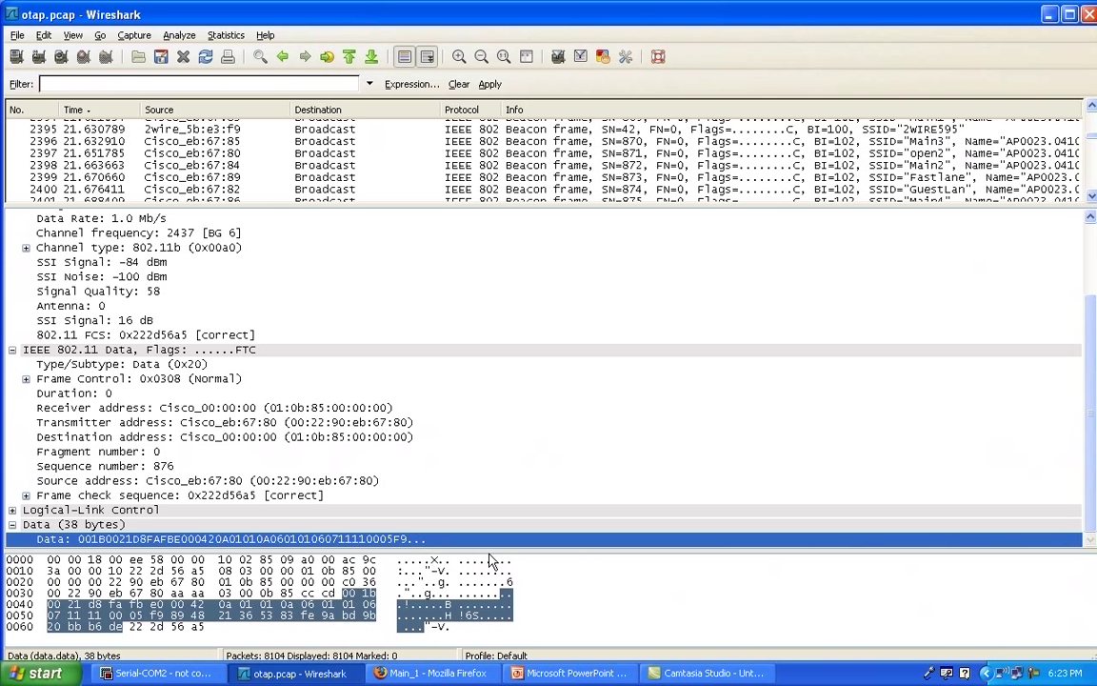
{"action": "left_click_drag", "start_coordinate": [488, 550], "coordinate": [483, 434]}
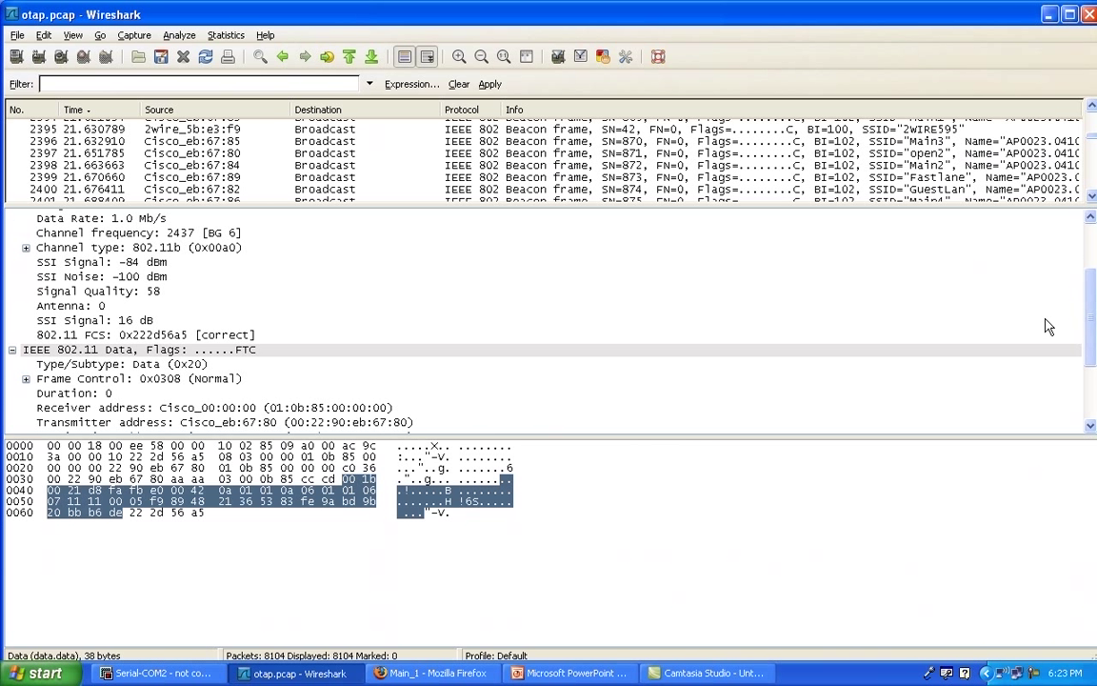
{"action": "left_click_drag", "start_coordinate": [1091, 327], "coordinate": [1093, 374]}
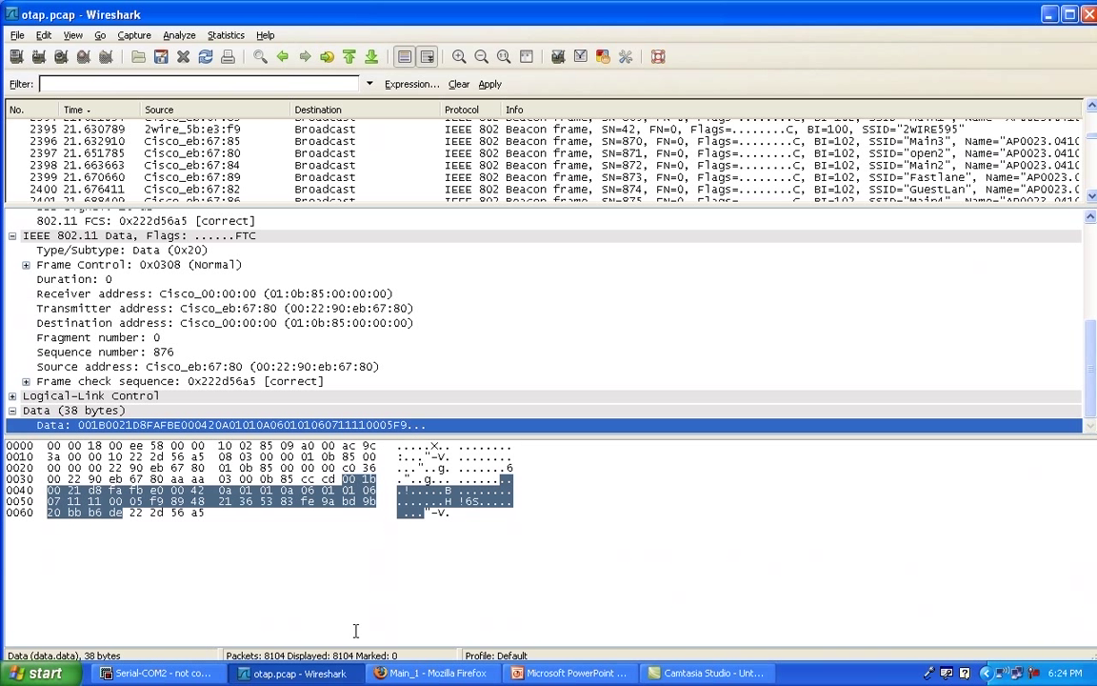
- Open the controller's Interfaces list and mark the management interface IP 10.1.1.10
{"action": "left_click", "coordinate": [434, 673]}
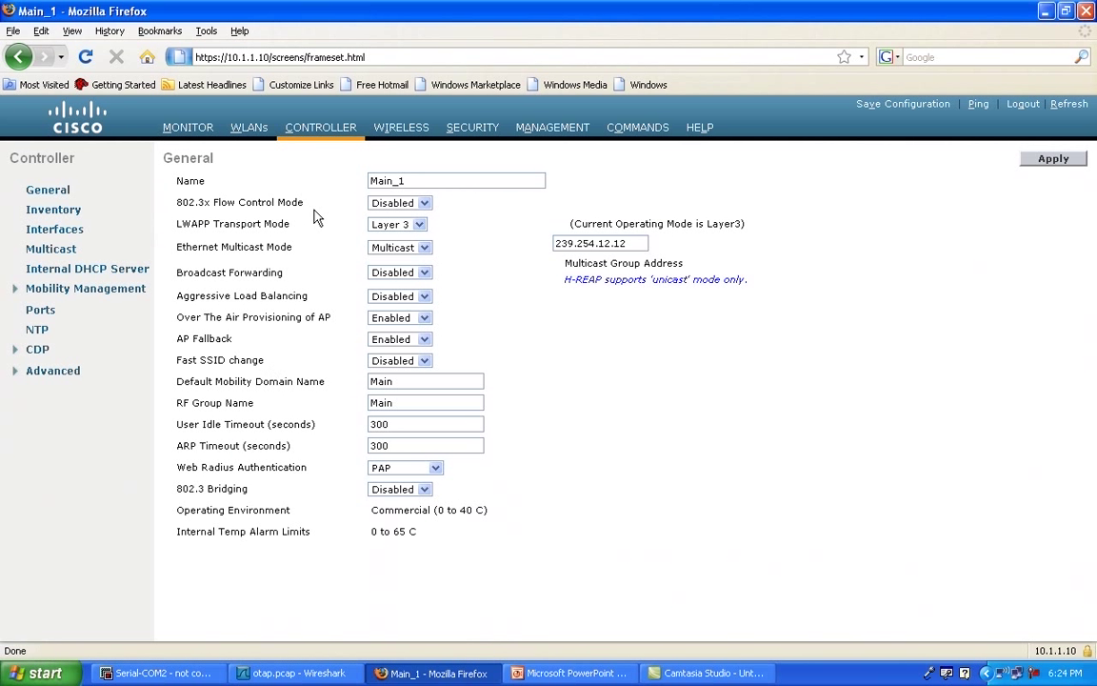
{"action": "left_click", "coordinate": [74, 230]}
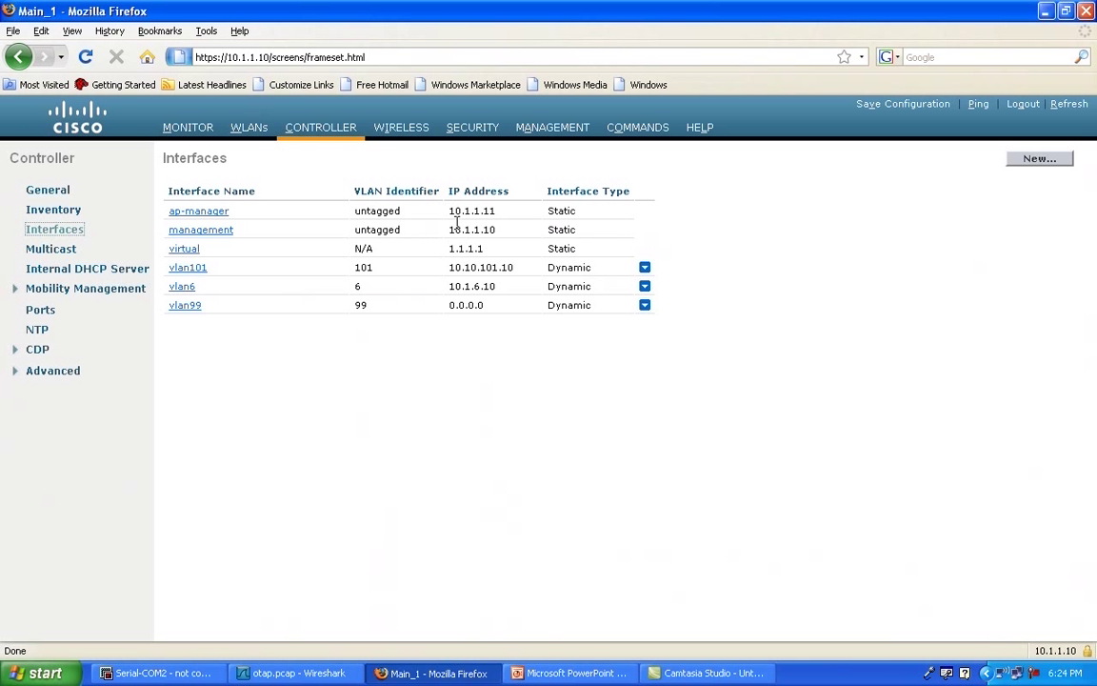
{"action": "left_click_drag", "start_coordinate": [464, 229], "coordinate": [494, 226]}
{"action": "left_click", "coordinate": [443, 307]}
- Launch Calculator and convert decimal 10 to hexadecimal A
{"action": "left_click", "coordinate": [71, 662]}
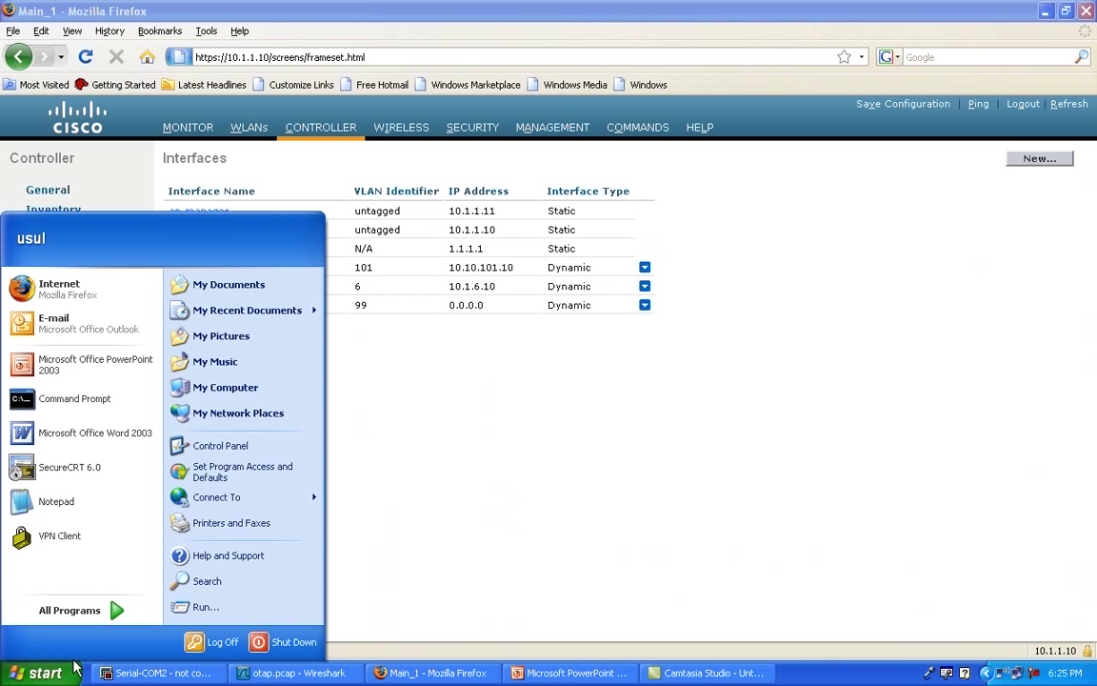
{"action": "mouse_move", "coordinate": [80, 617]}
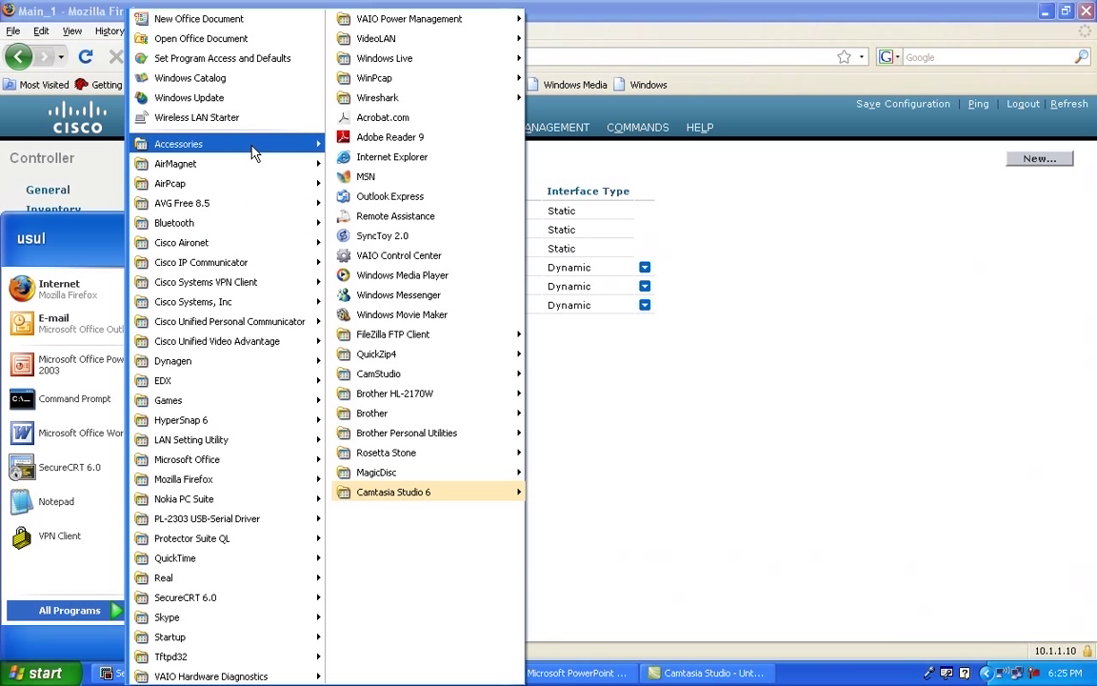
{"action": "mouse_move", "coordinate": [254, 152]}
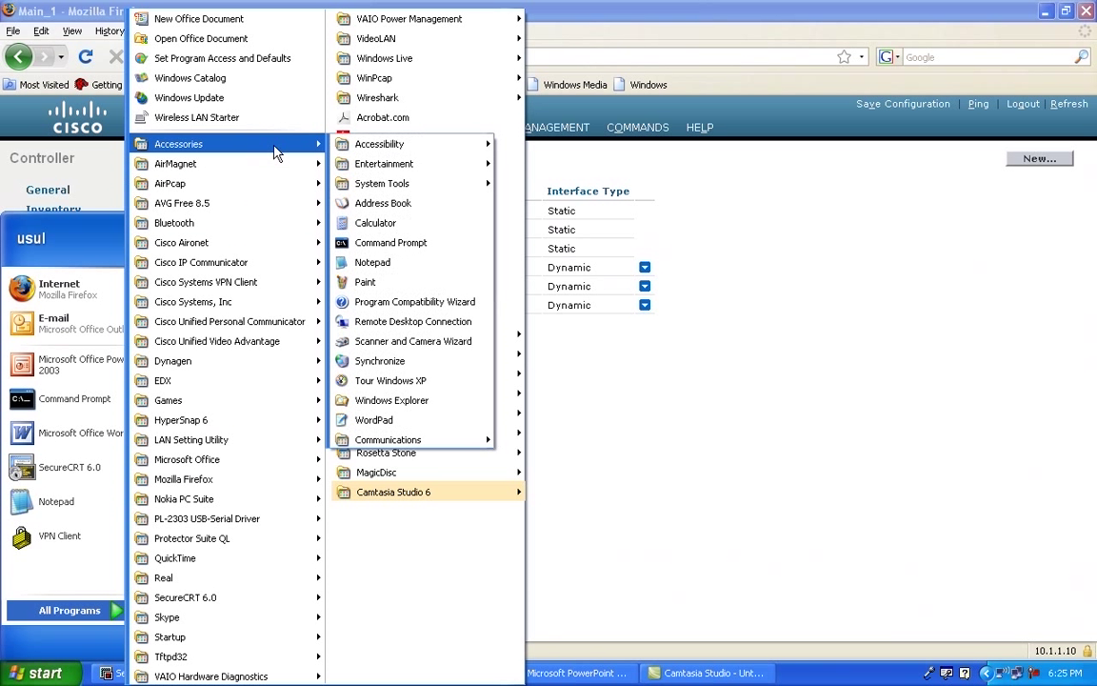
{"action": "left_click", "coordinate": [375, 226]}
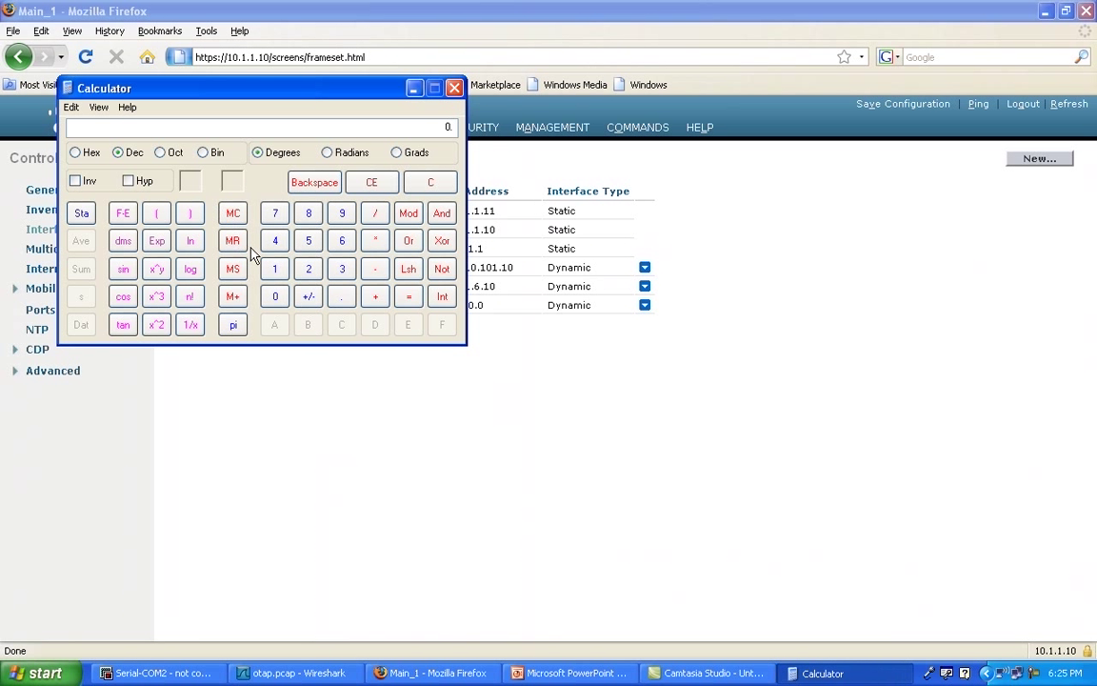
{"action": "left_click", "coordinate": [274, 268]}
{"action": "left_click", "coordinate": [274, 297]}
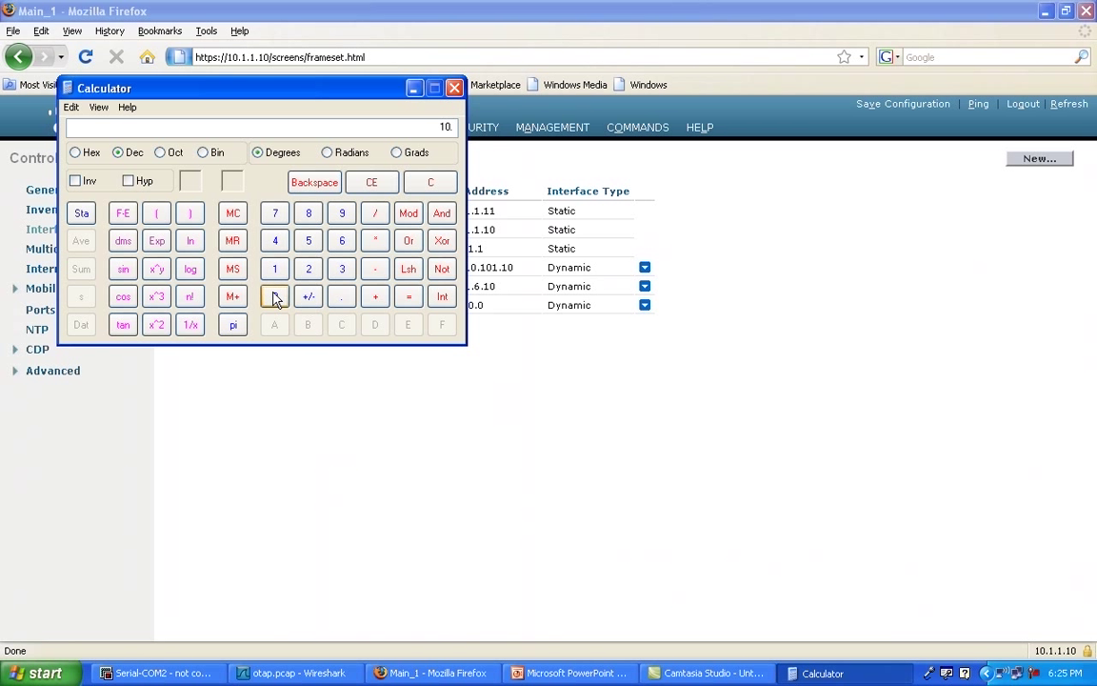
{"action": "left_click", "coordinate": [76, 152]}
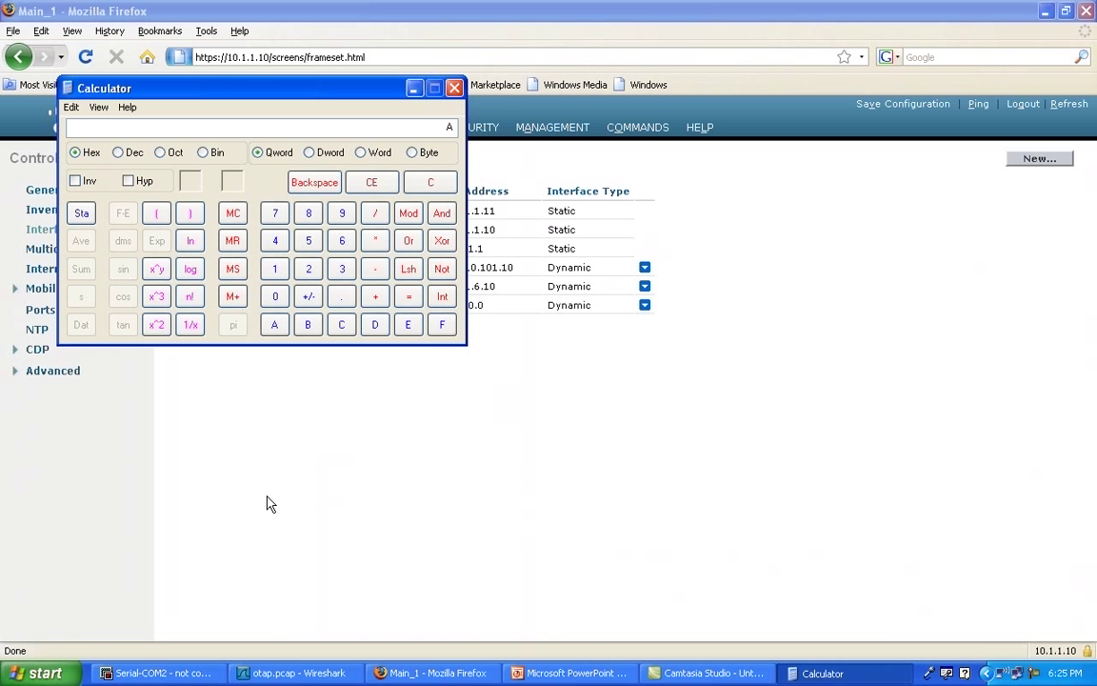
- Return via the otap.pcap capture to PowerPoint slide 2, "Discovering a Controller"
{"action": "left_click", "coordinate": [268, 678]}
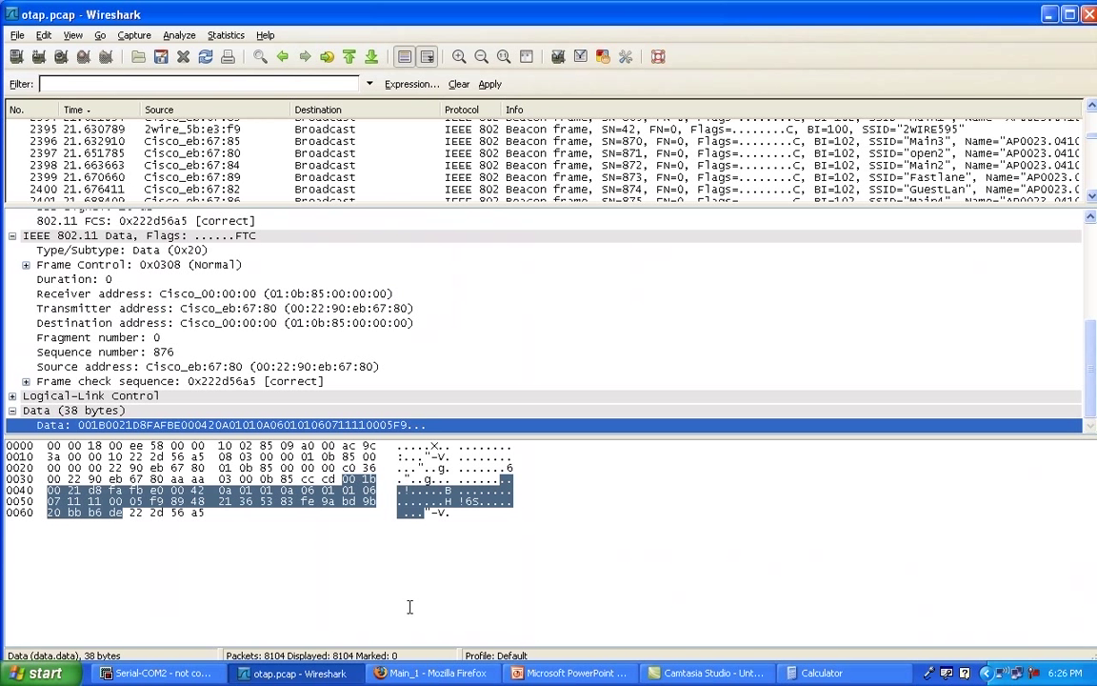
{"action": "left_click", "coordinate": [536, 675]}
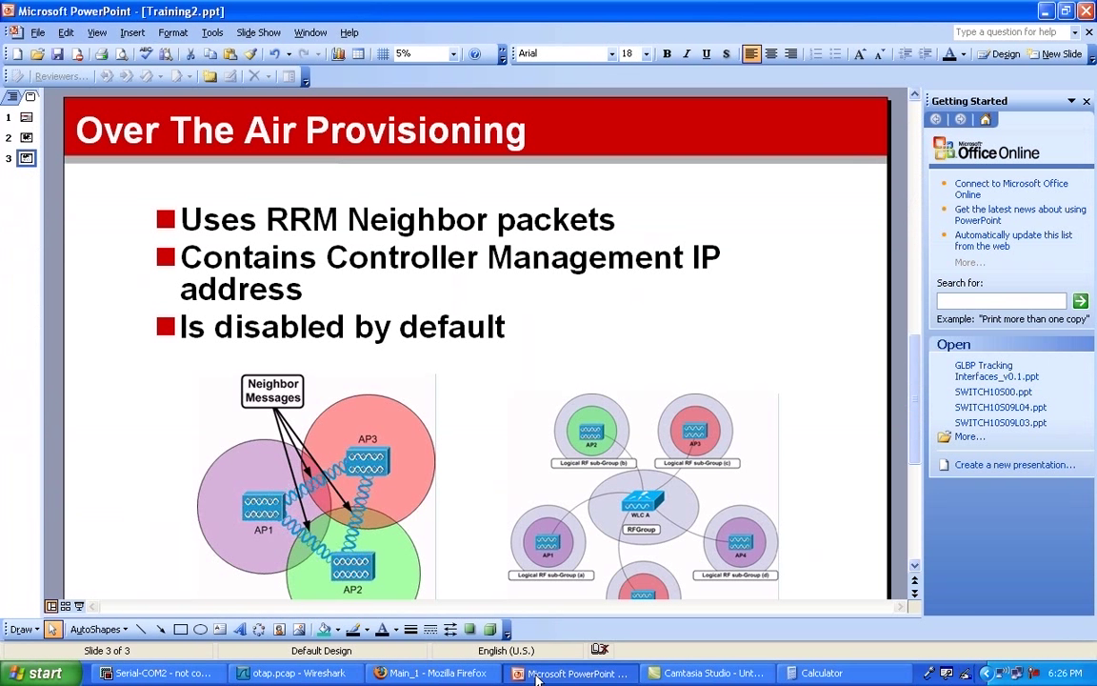
{"action": "key", "text": "Page_Up"}
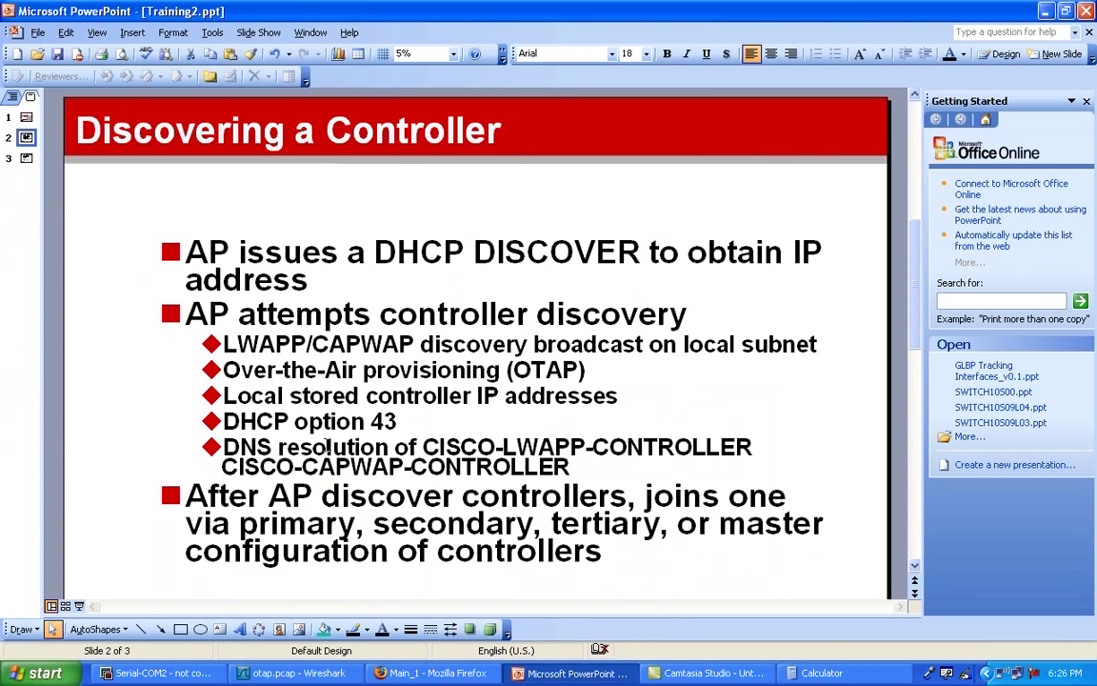